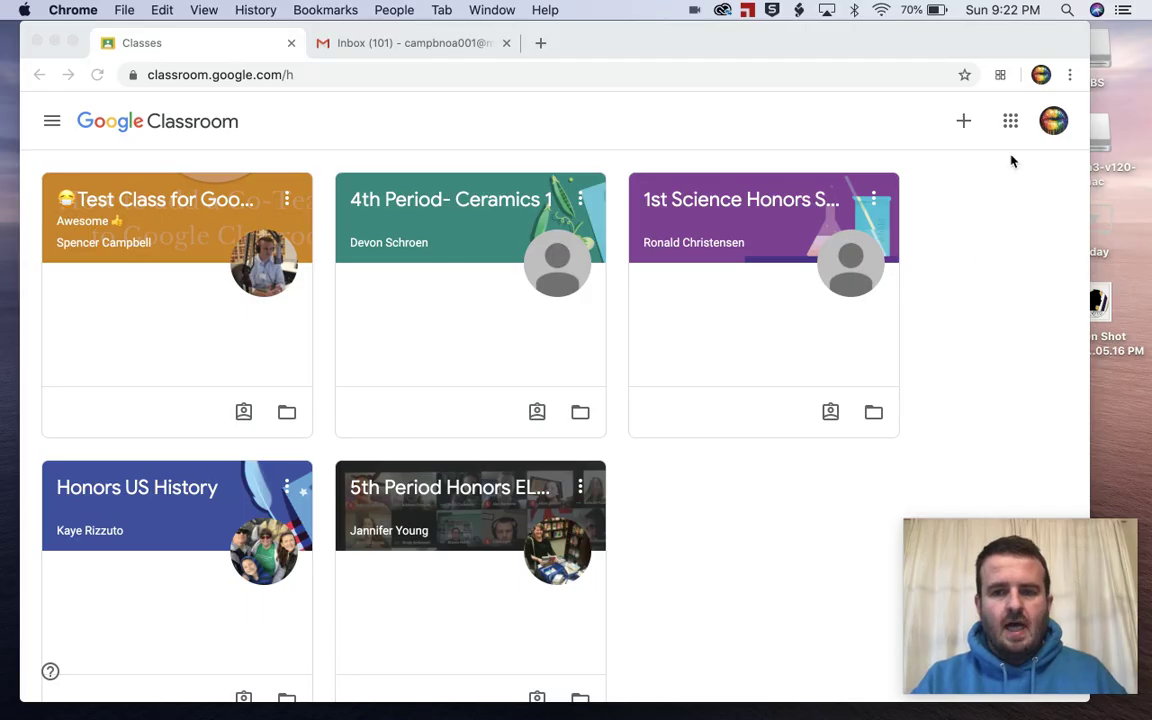
Step: Return to the Google Classroom home page via the Google apps menu
click(1011, 123)
click(1010, 121)
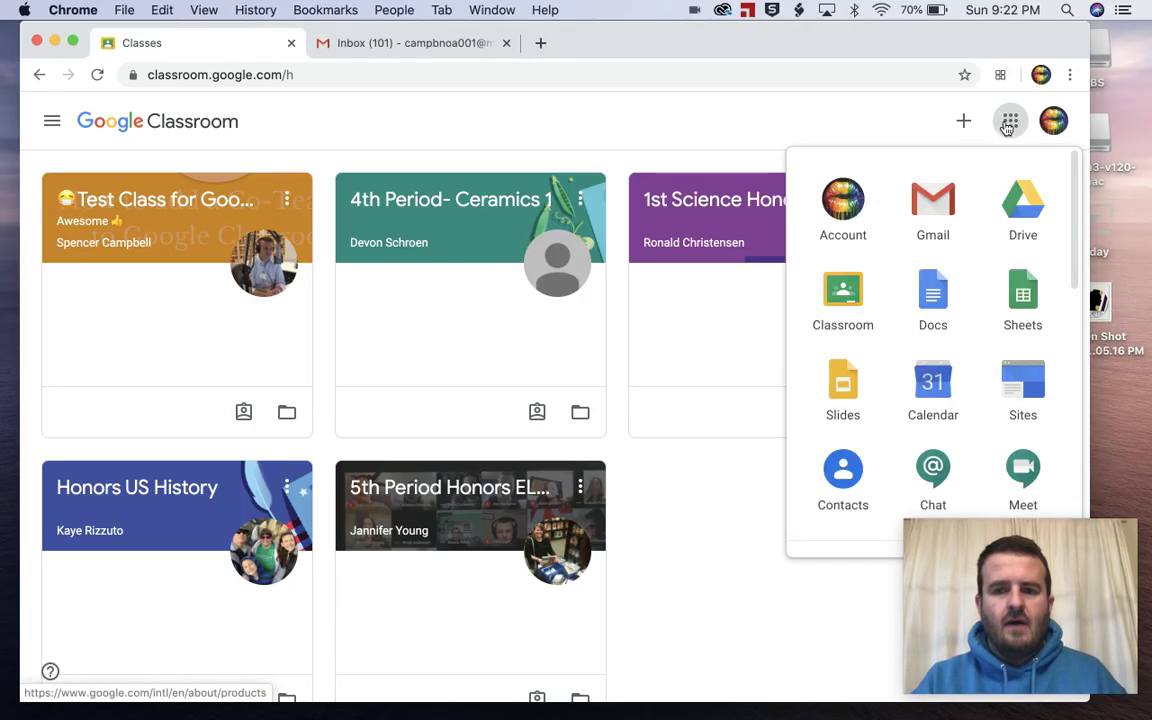
click(846, 295)
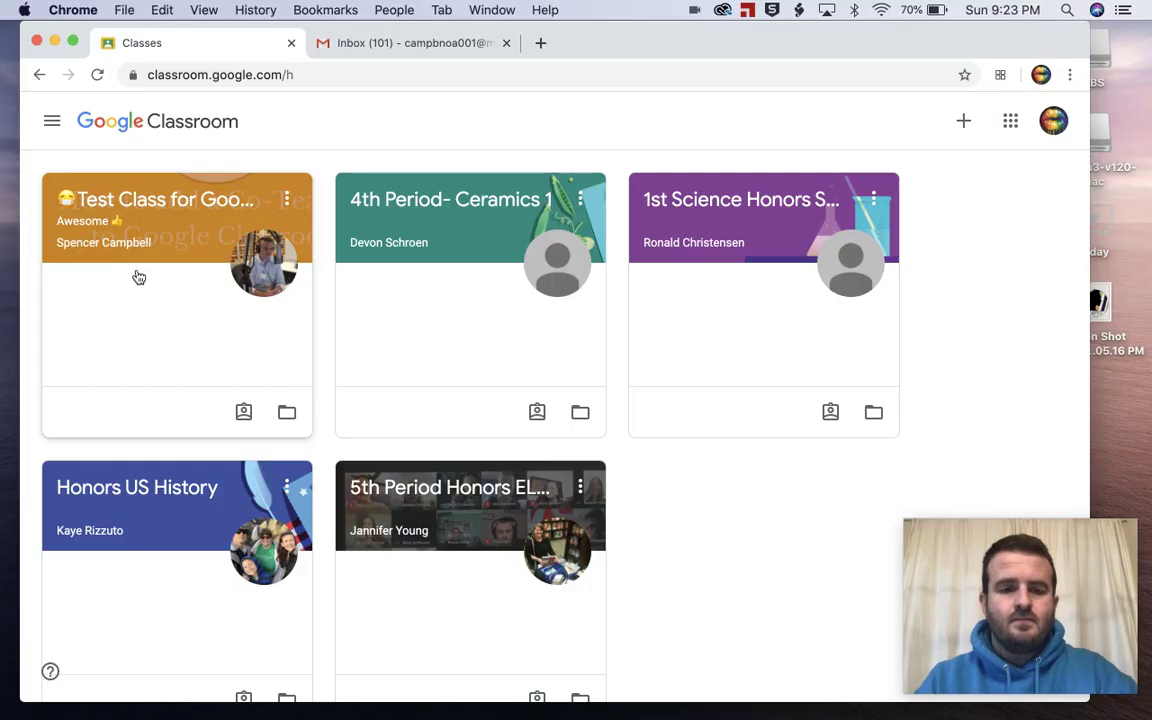
Step: Open the Test Class for Google Tutorials stream and scroll down to the post with the Meet link
click(148, 199)
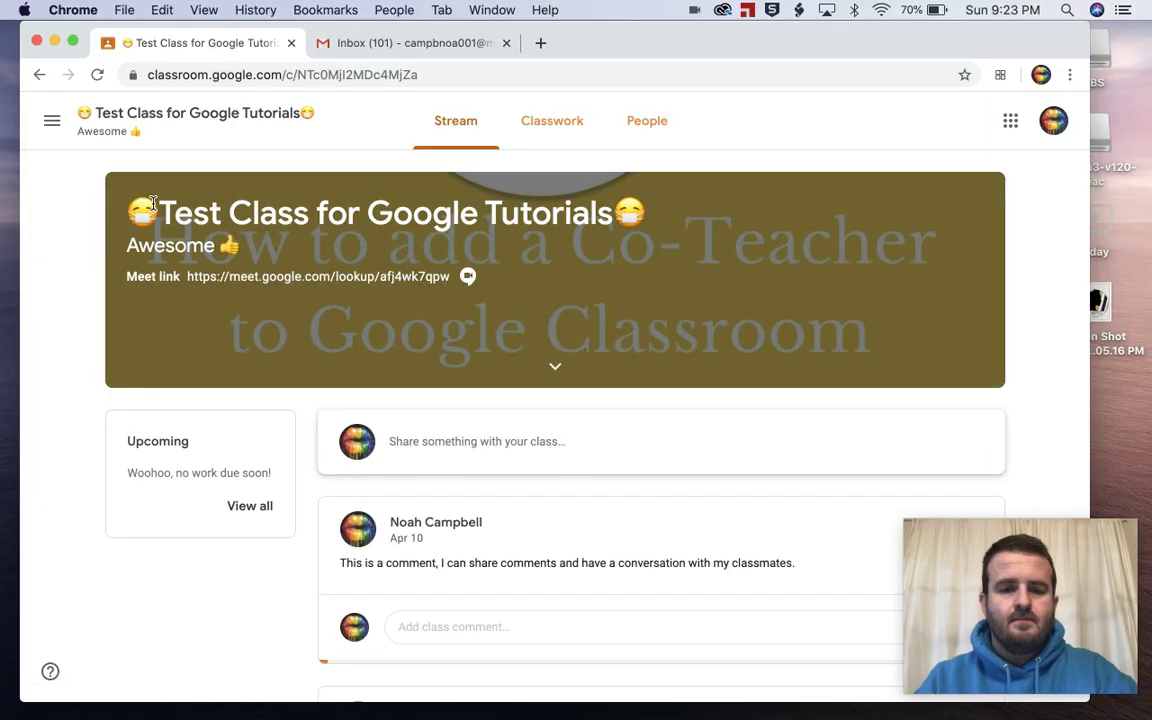
scroll(706, 496, down, 5)
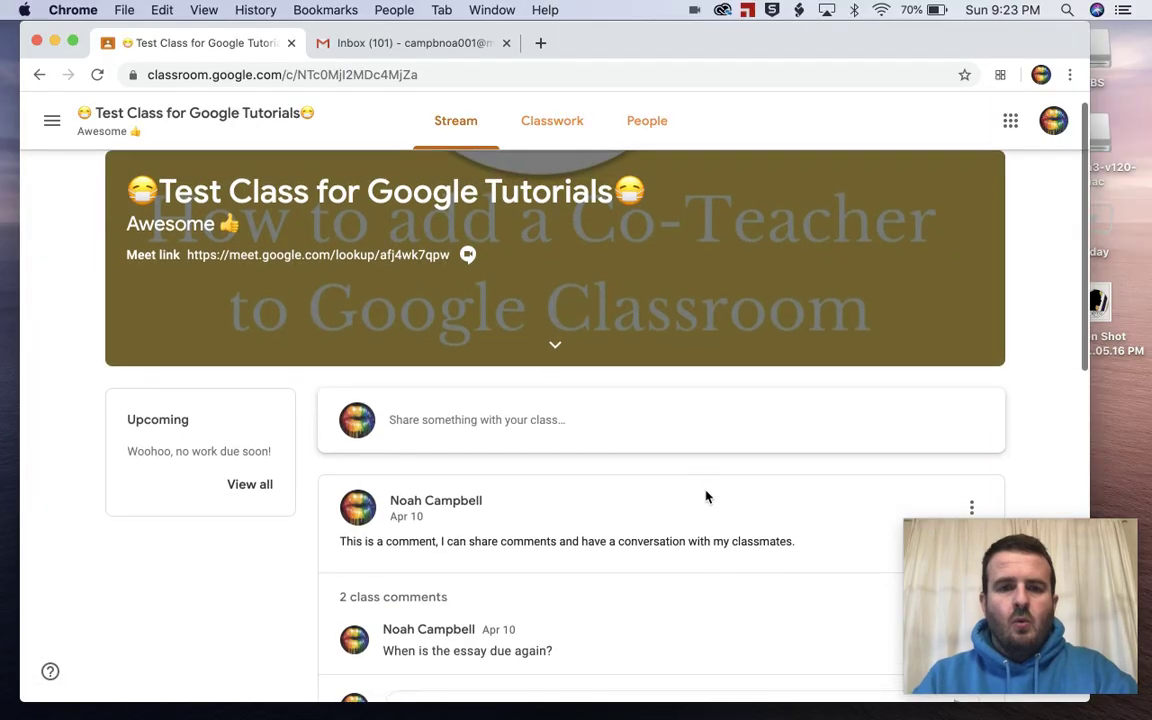
scroll(706, 496, down, 5)
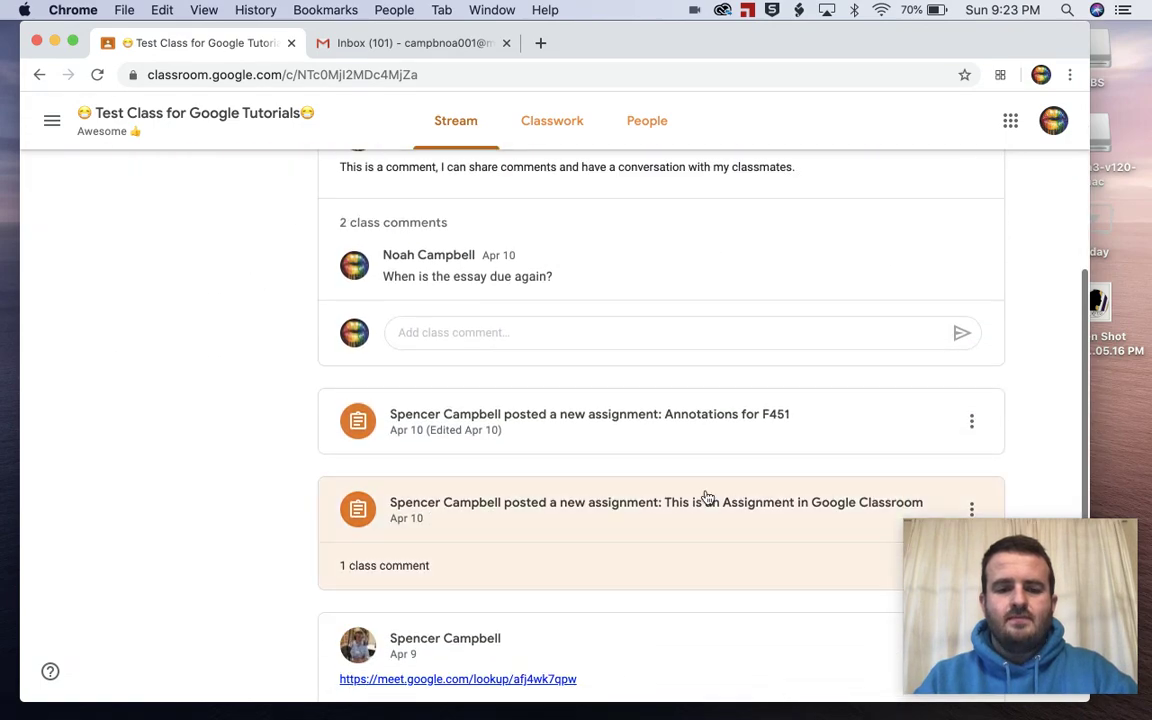
scroll(706, 496, down, 2)
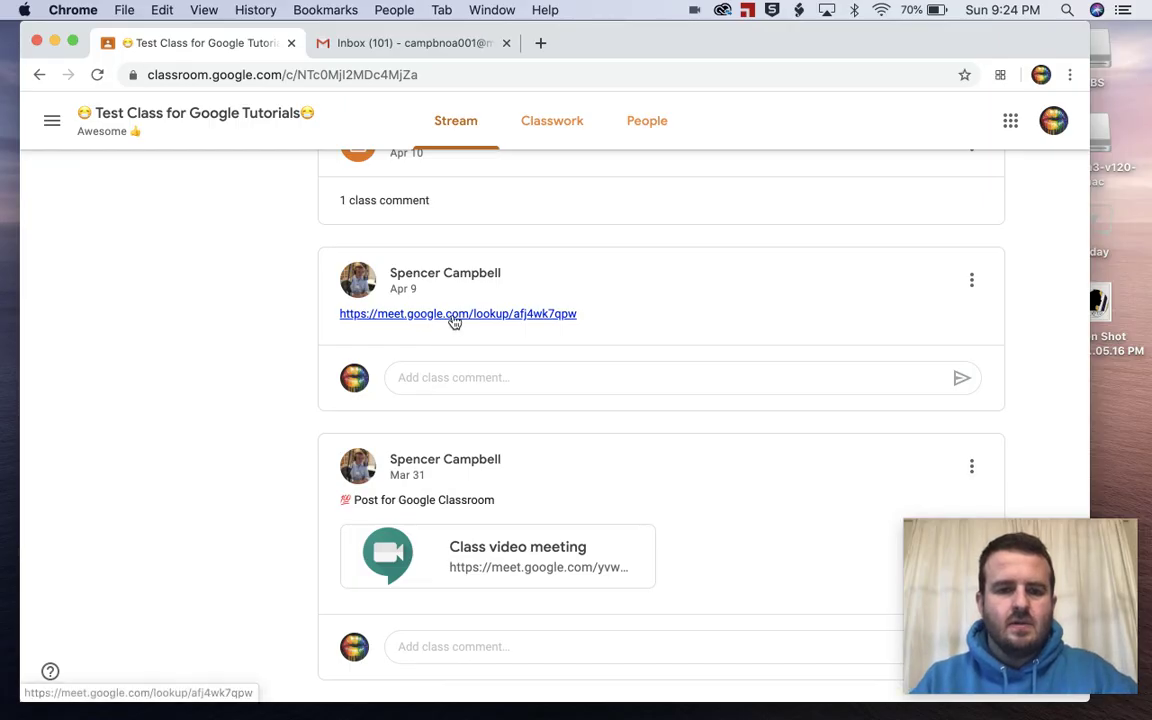
click(452, 318)
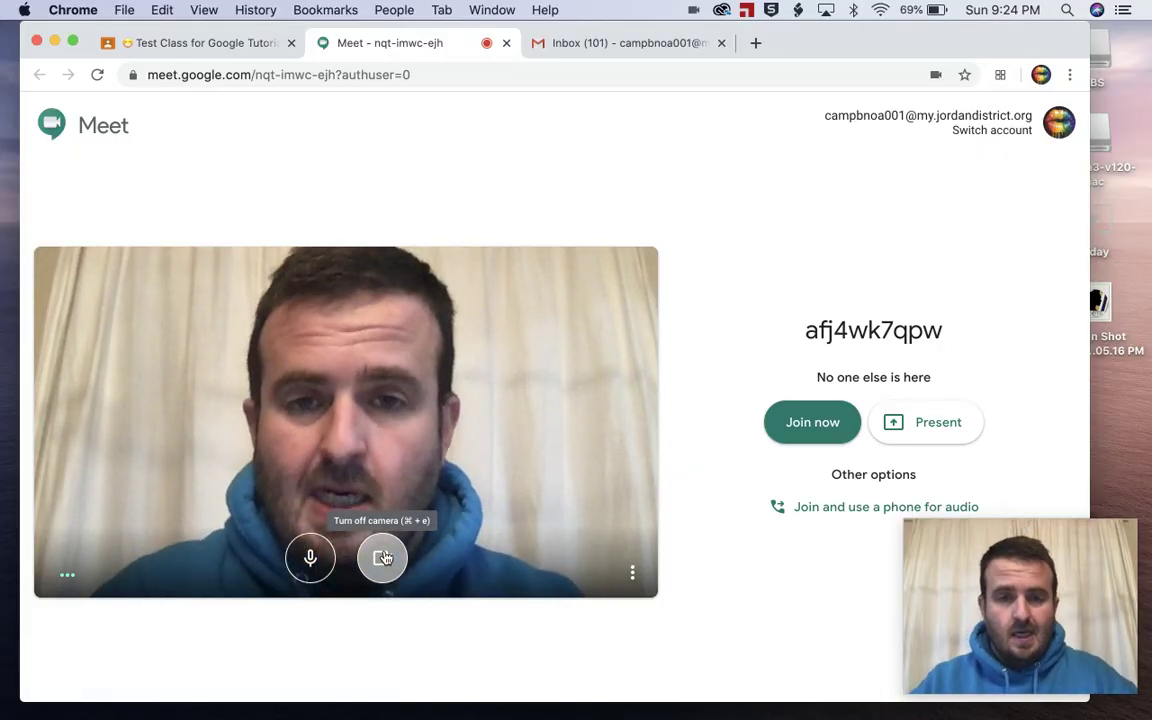
click(383, 558)
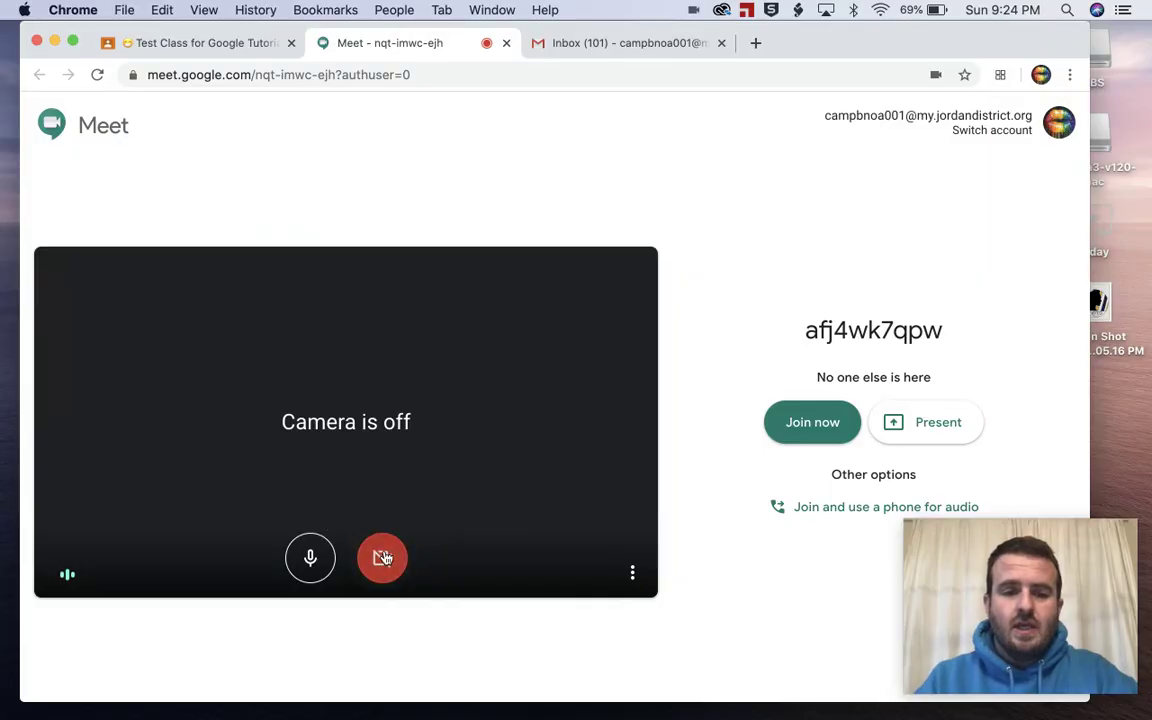
Step: Turn the camera back on, then mute and unmute the microphone so both stay on
click(383, 558)
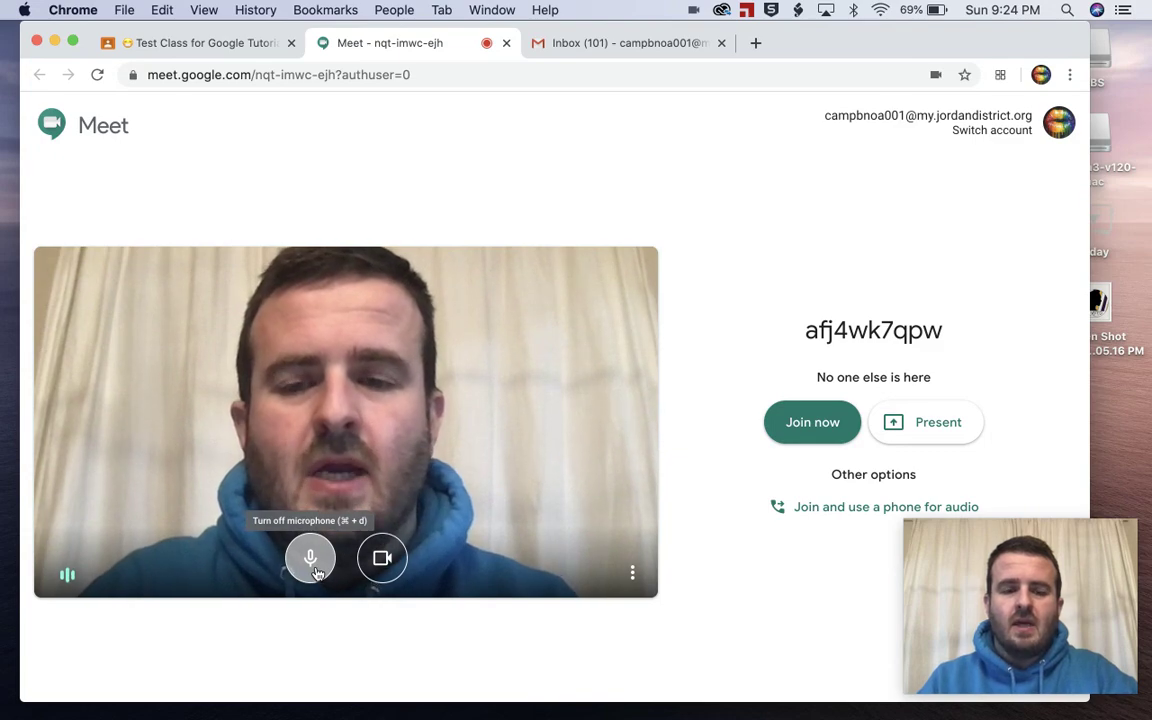
click(314, 568)
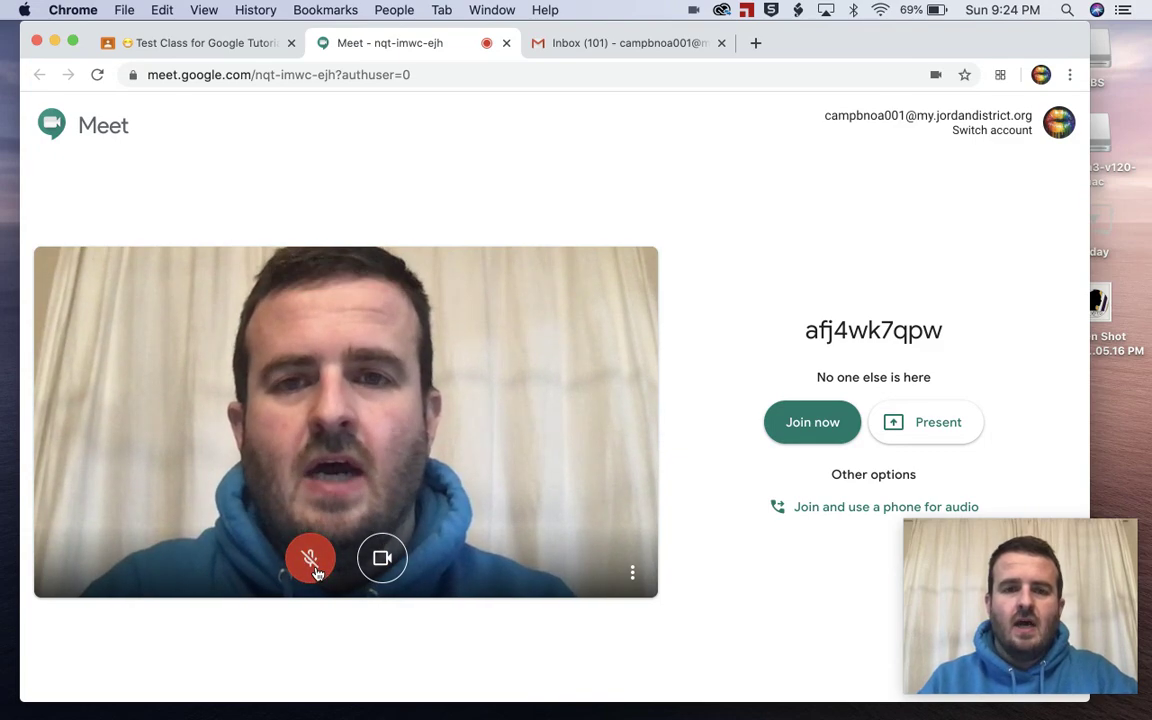
click(313, 568)
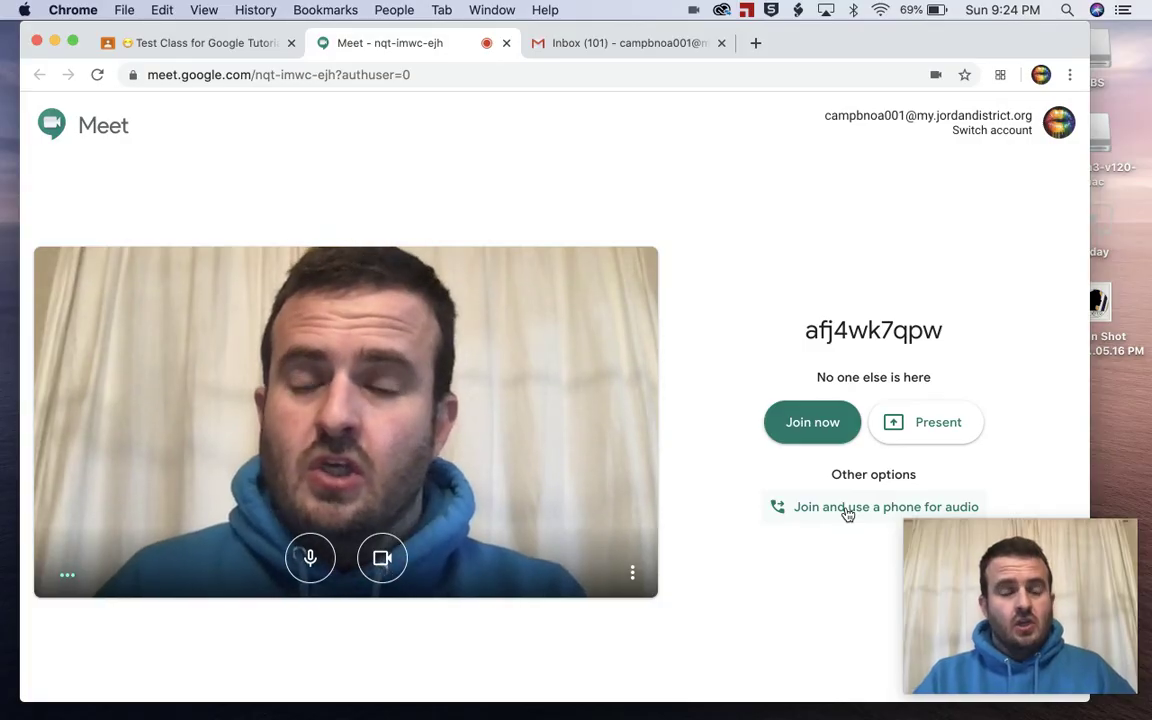
click(847, 513)
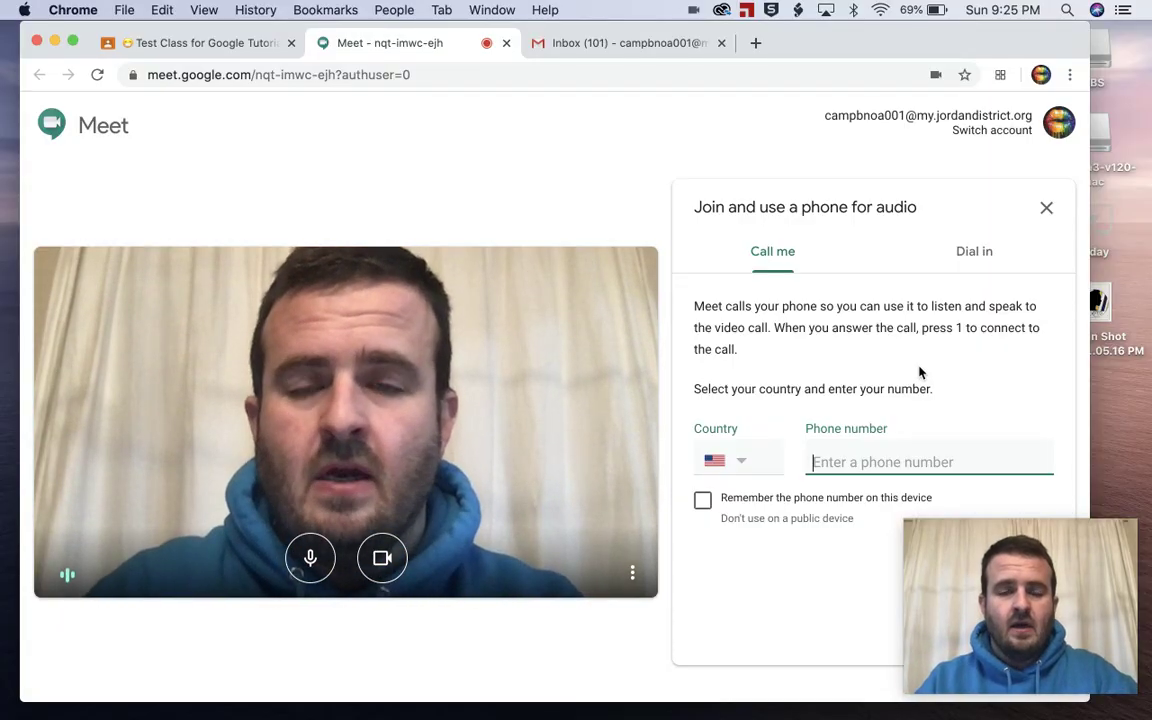
click(1046, 208)
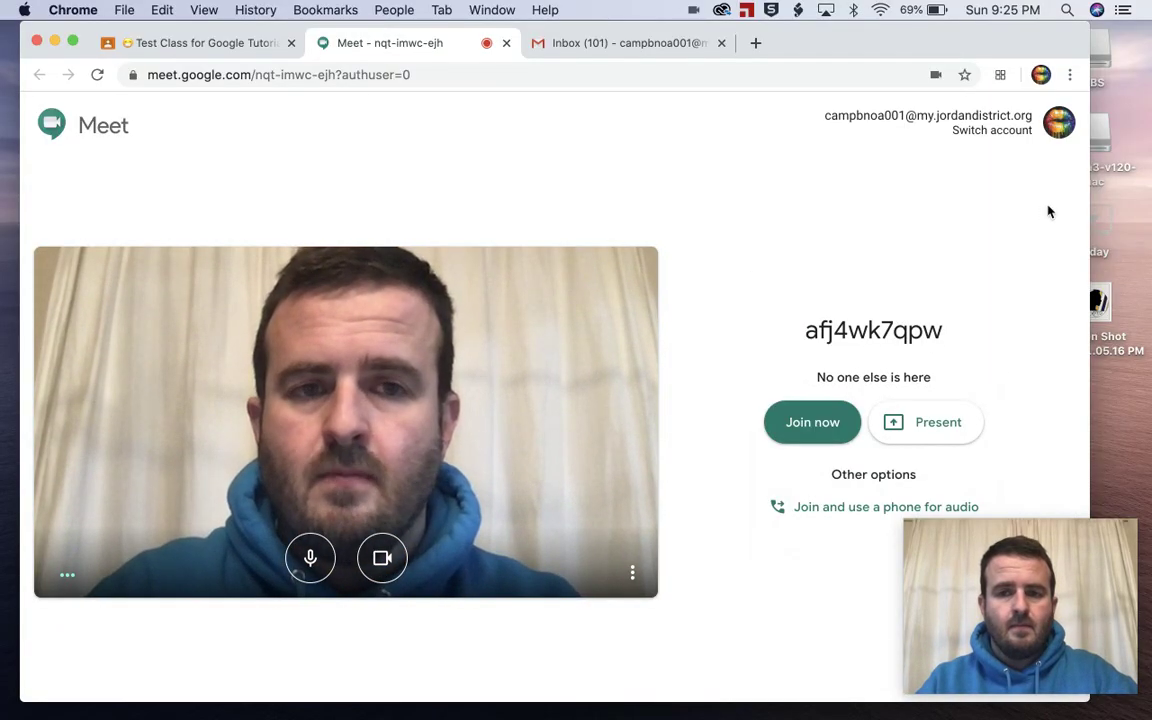
click(795, 427)
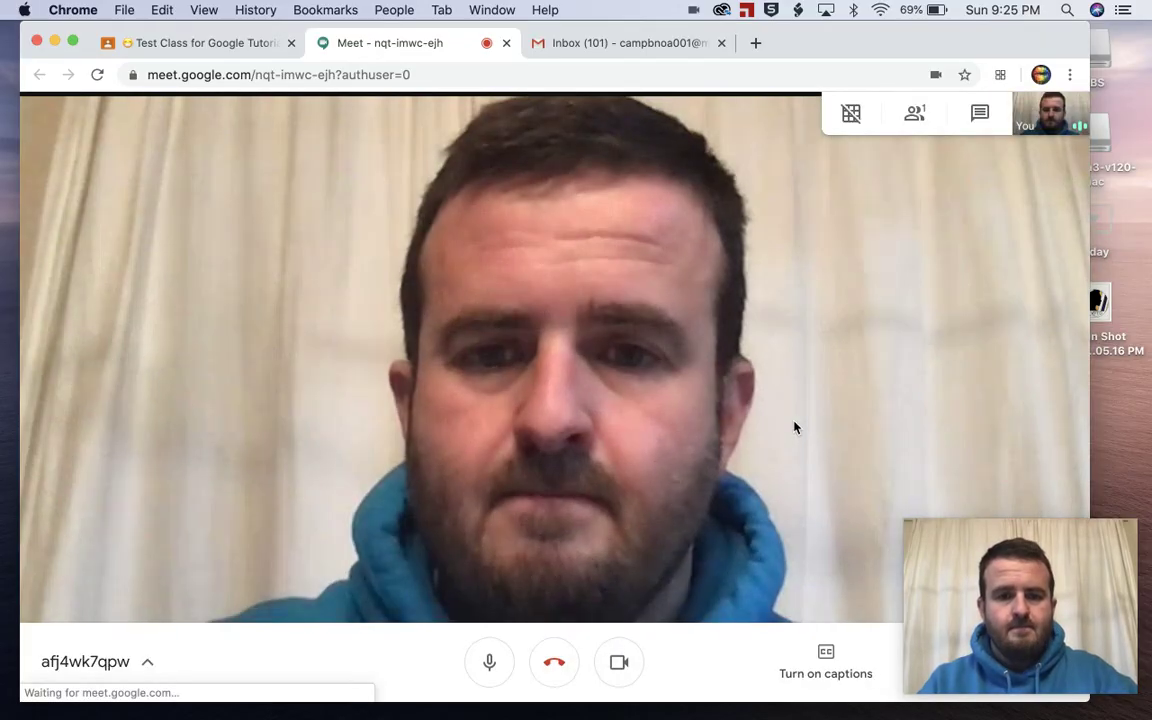
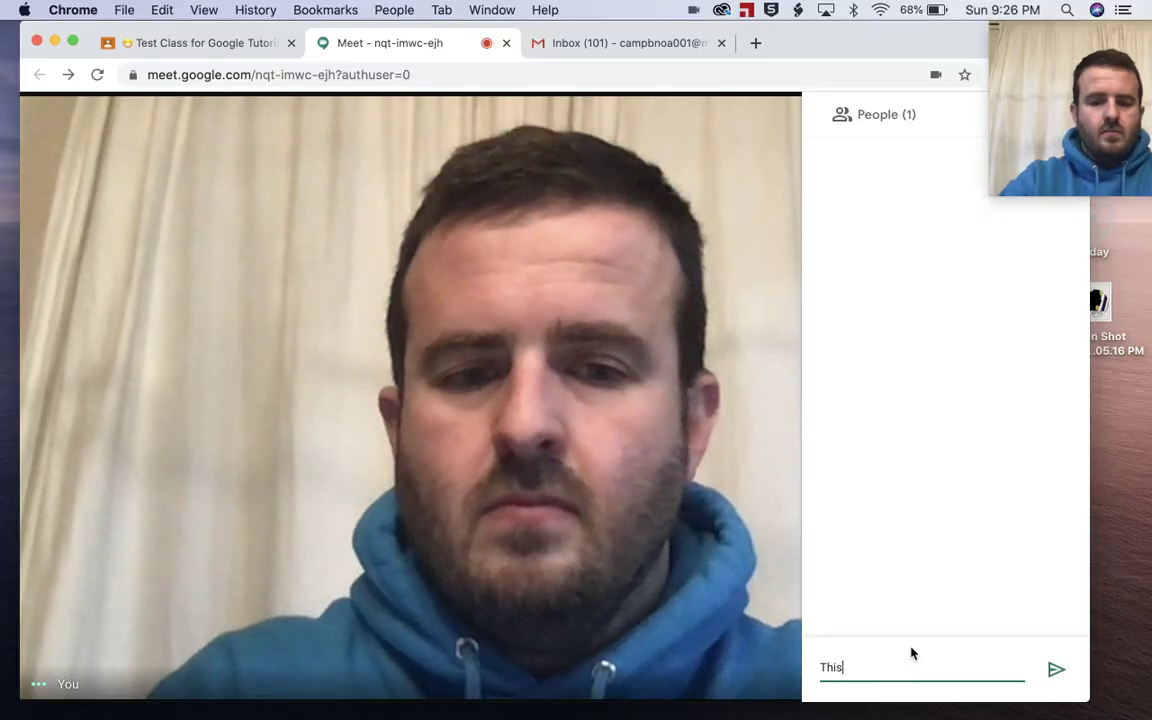
Step: Send the chat message 'This is a Chat Message.' to everyone in the call
text(a Chat Meesage)
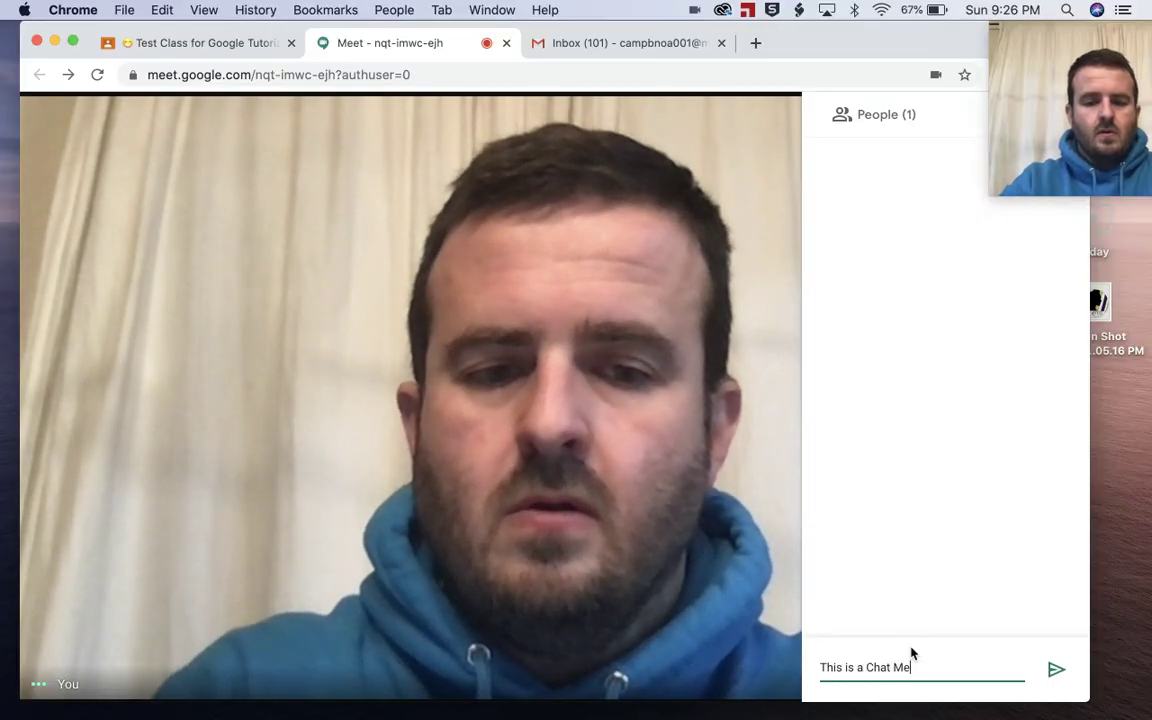
key(BackSpace)
key(BackSpace)
key(BackSpace)
key(BackSpace)
key(BackSpace)
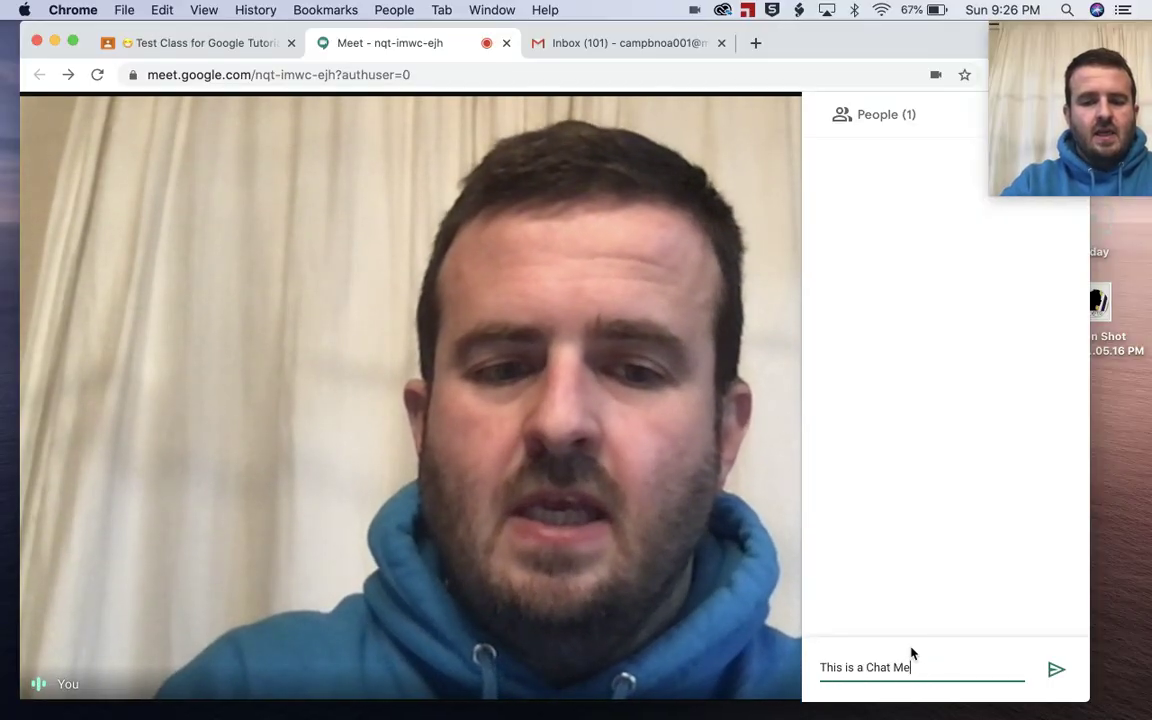
text(ssage.)
key(Return)
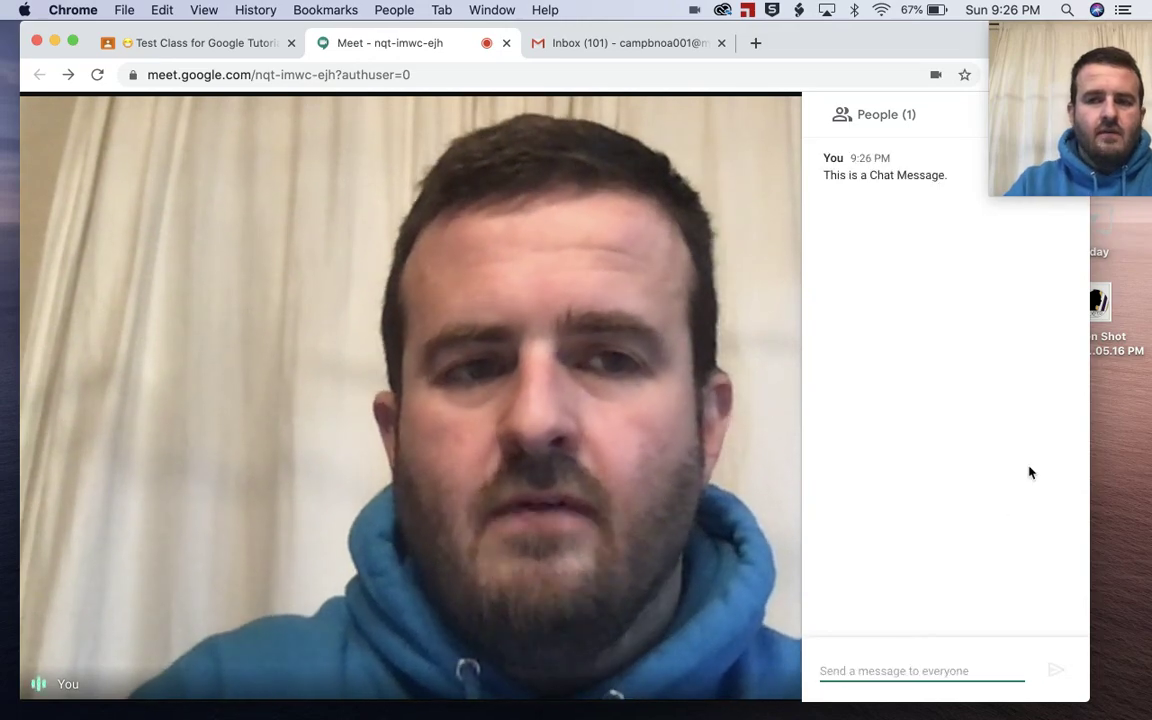
drag(1094, 46, 966, 560)
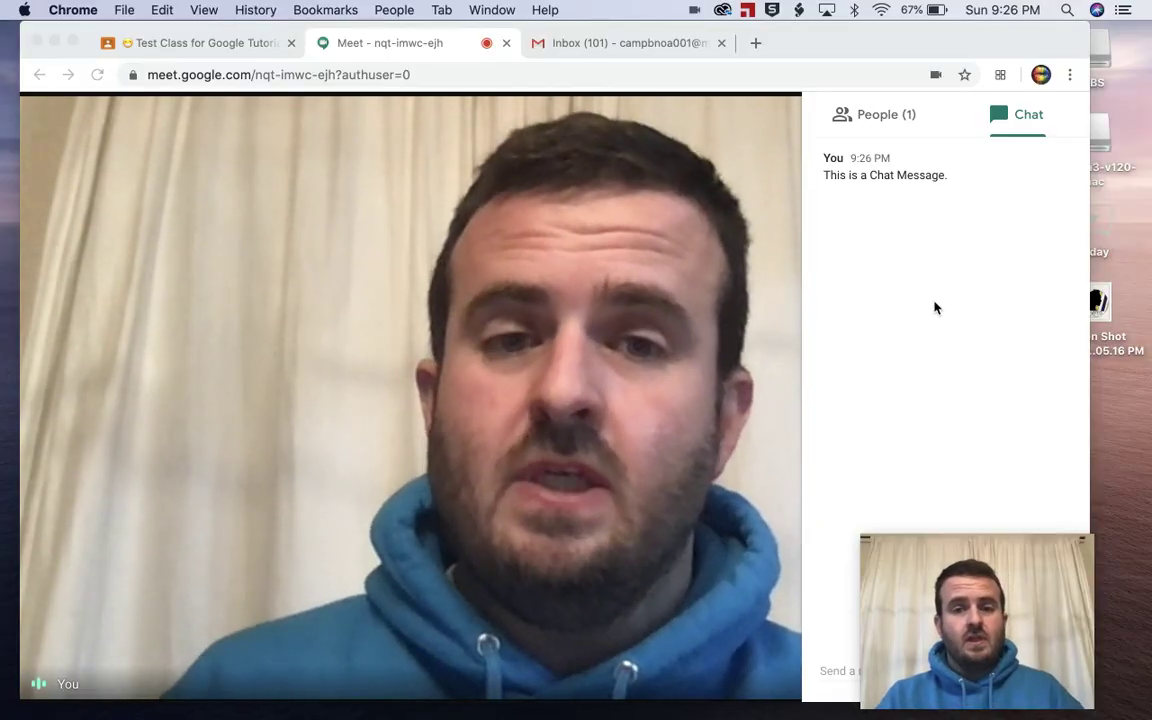
Step: Glance at the People list, return to Chat, then close the side panel
click(878, 117)
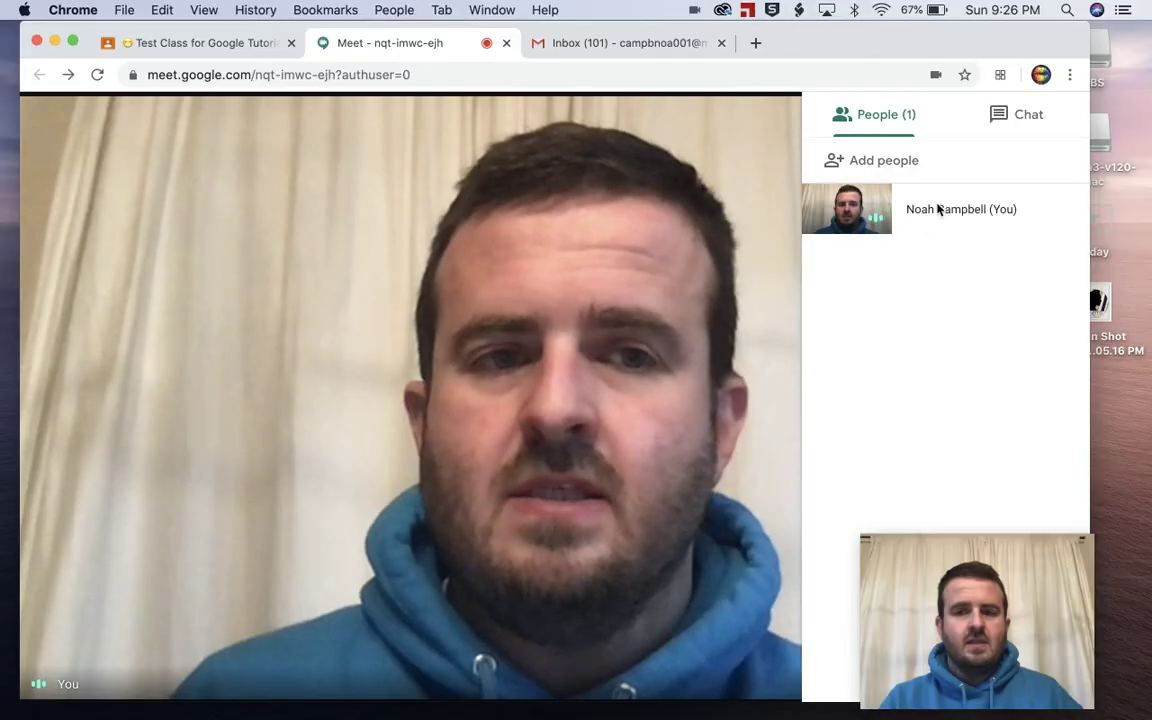
click(1021, 116)
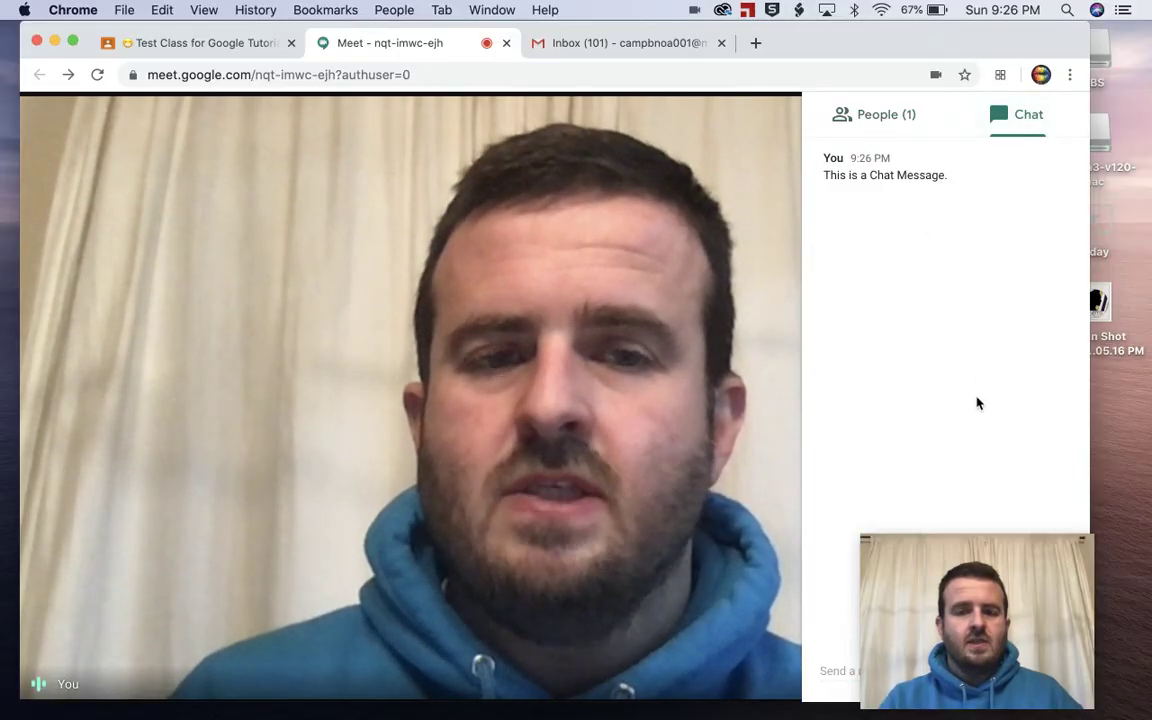
click(766, 254)
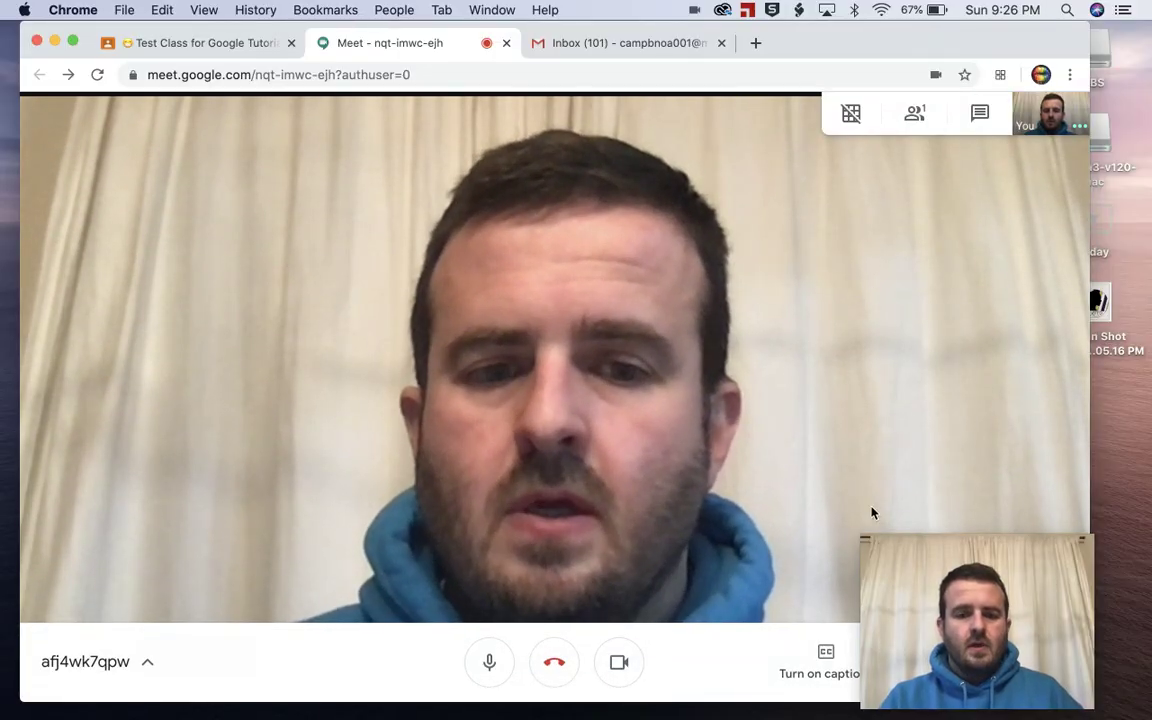
Step: Turn on live captions from the bottom call bar
drag(985, 573, 1018, 330)
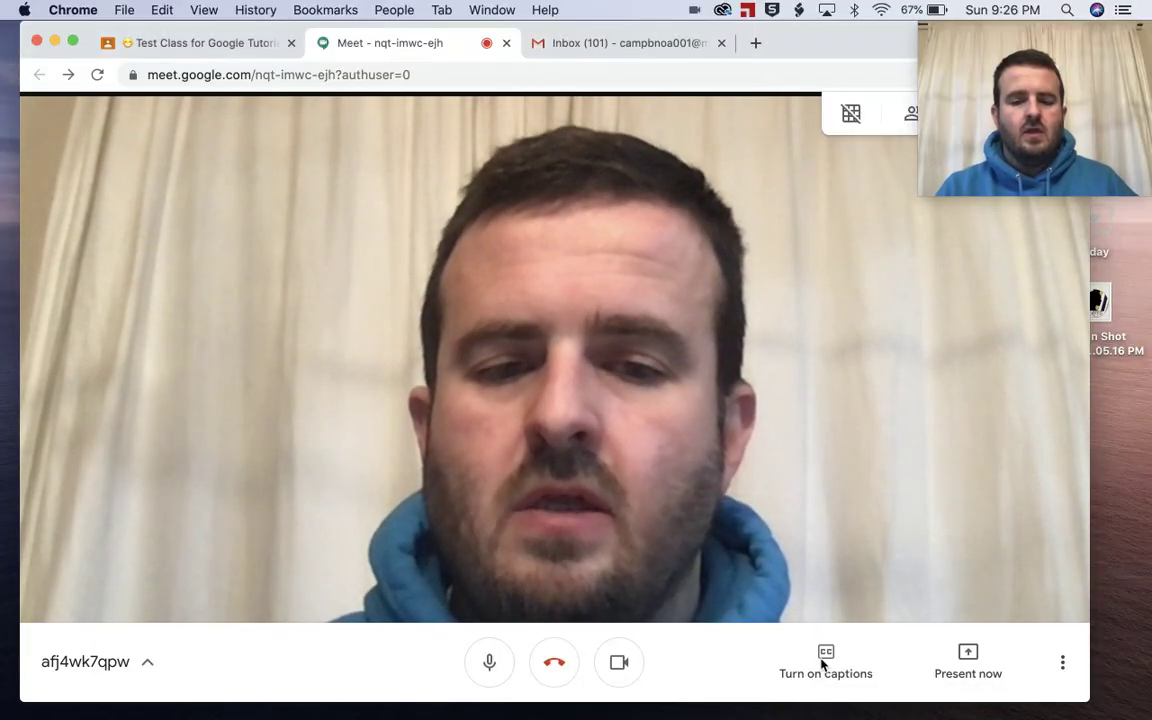
click(824, 672)
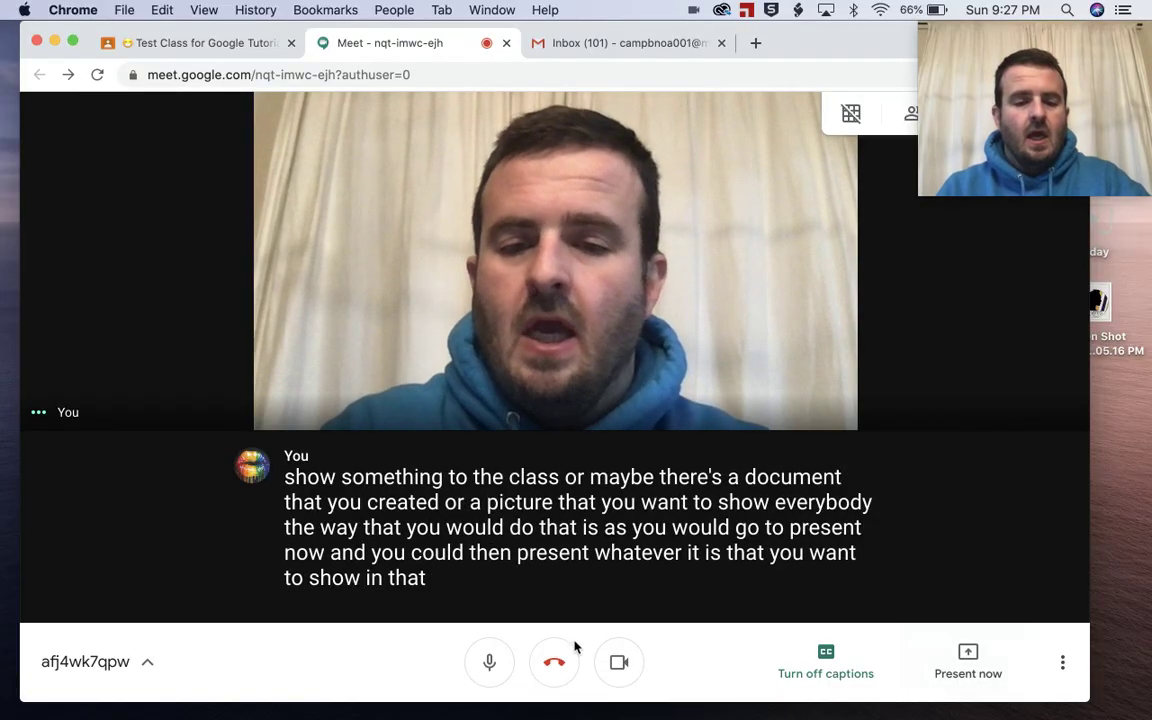
Step: Mute and unmute the microphone, then view and close the meeting details
click(482, 668)
click(484, 666)
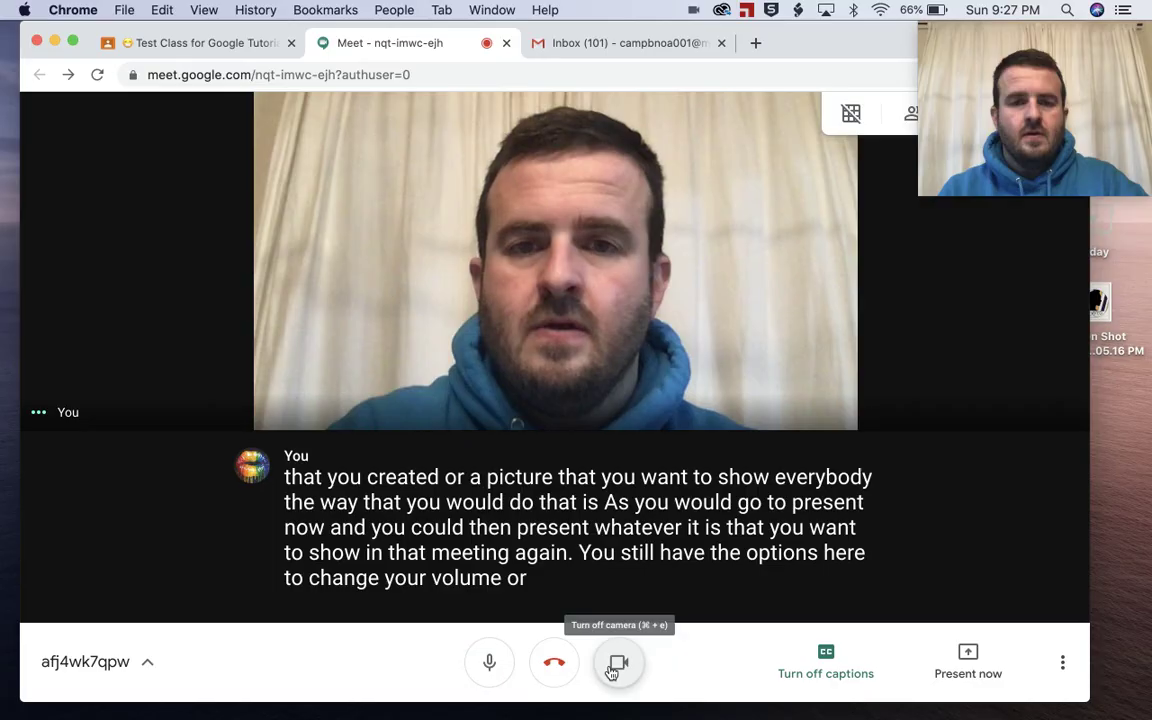
click(150, 661)
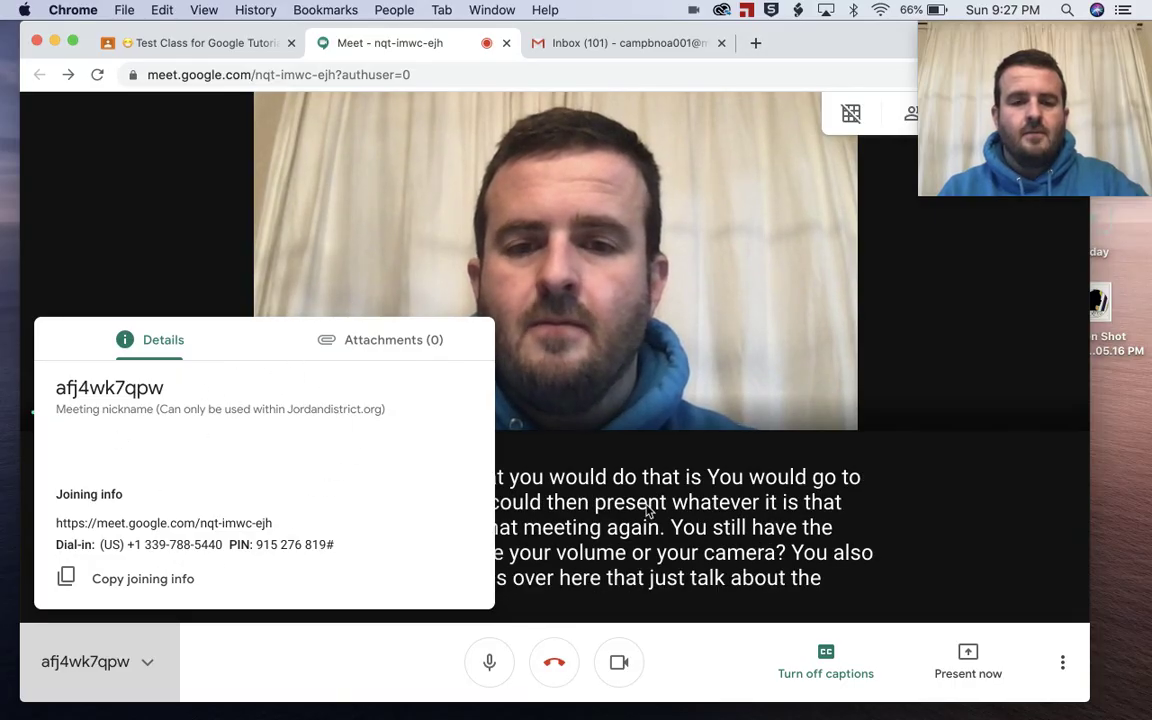
click(941, 471)
Step: Check Change layout without changing it, then turn off captions via More options
click(1061, 662)
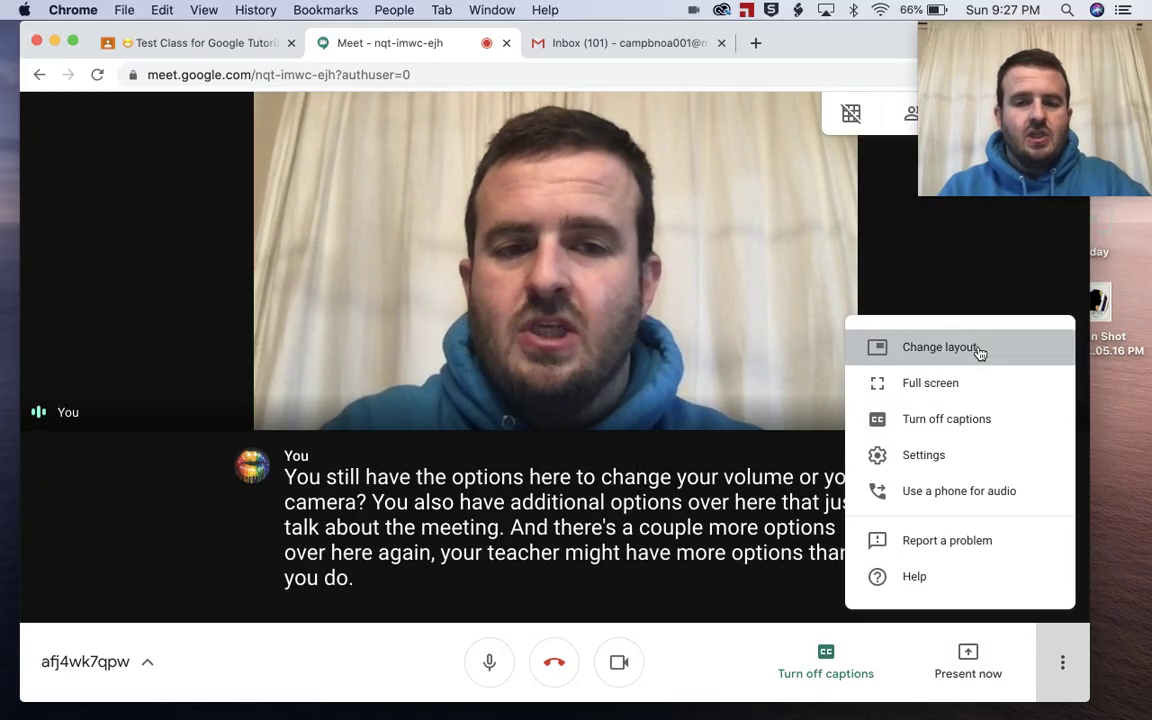
click(980, 350)
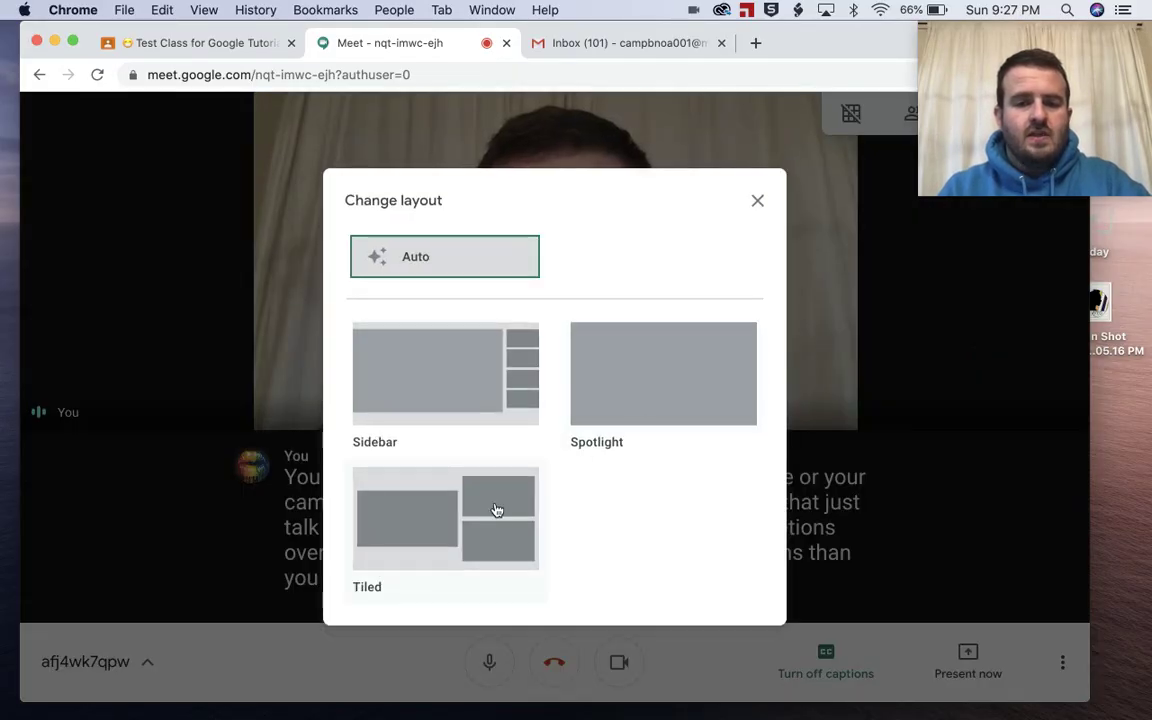
click(496, 510)
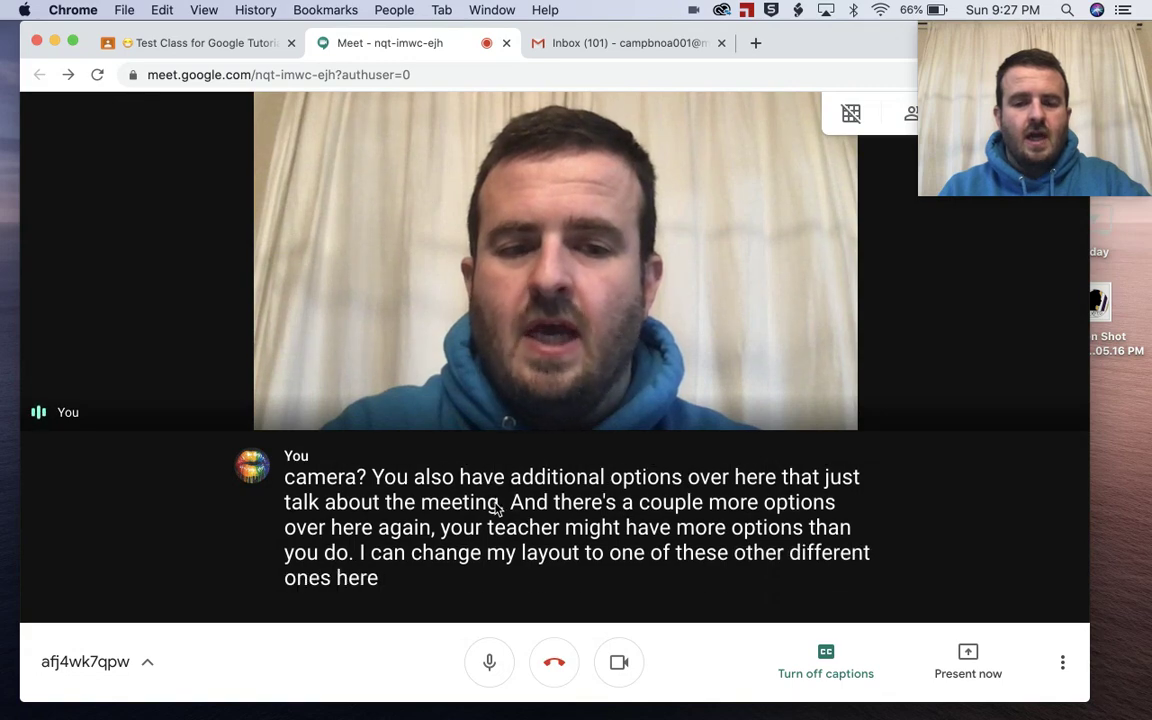
click(1061, 662)
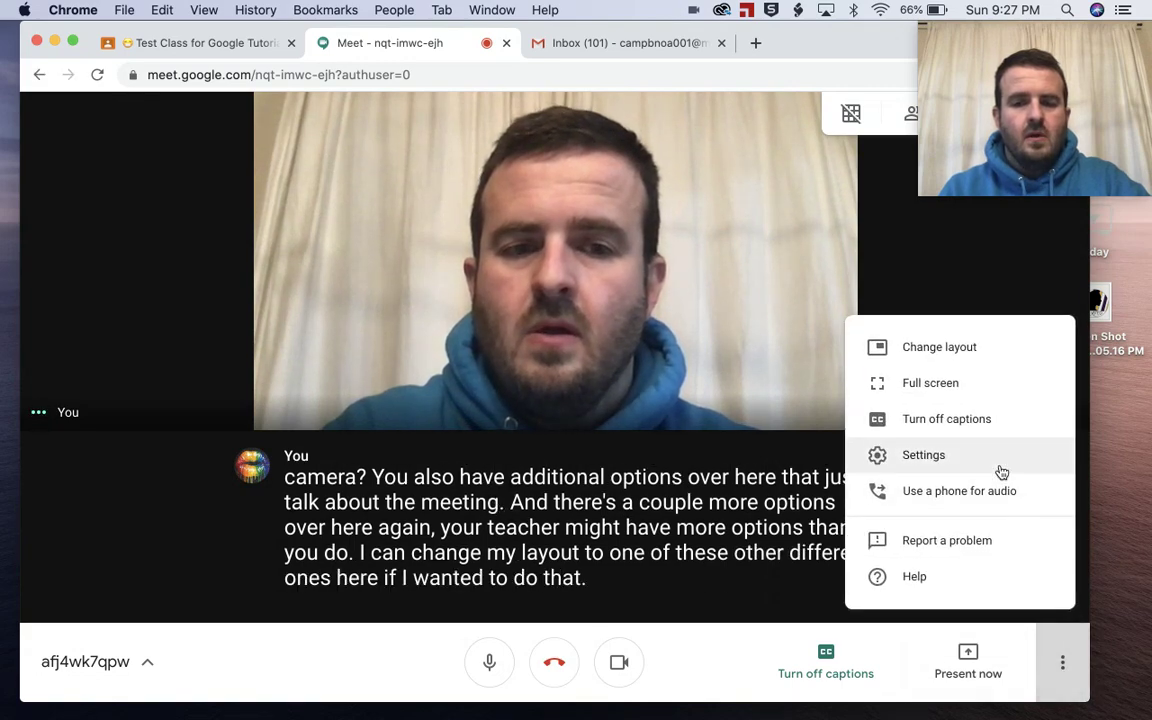
click(960, 419)
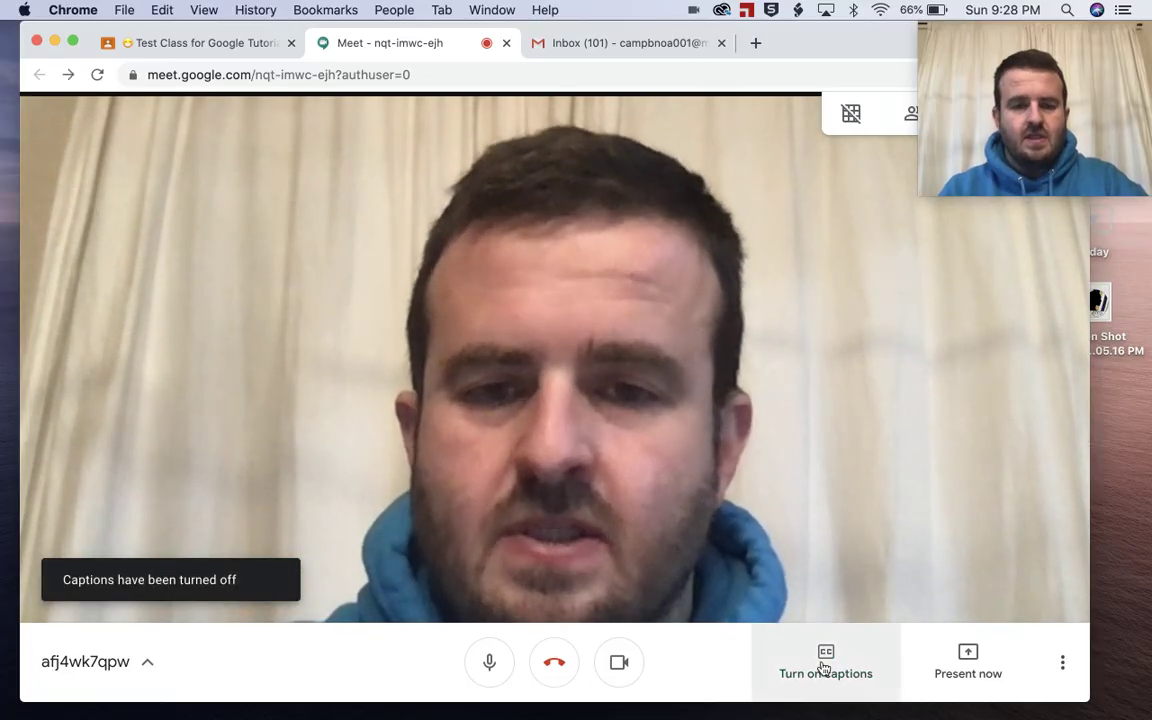
click(1062, 662)
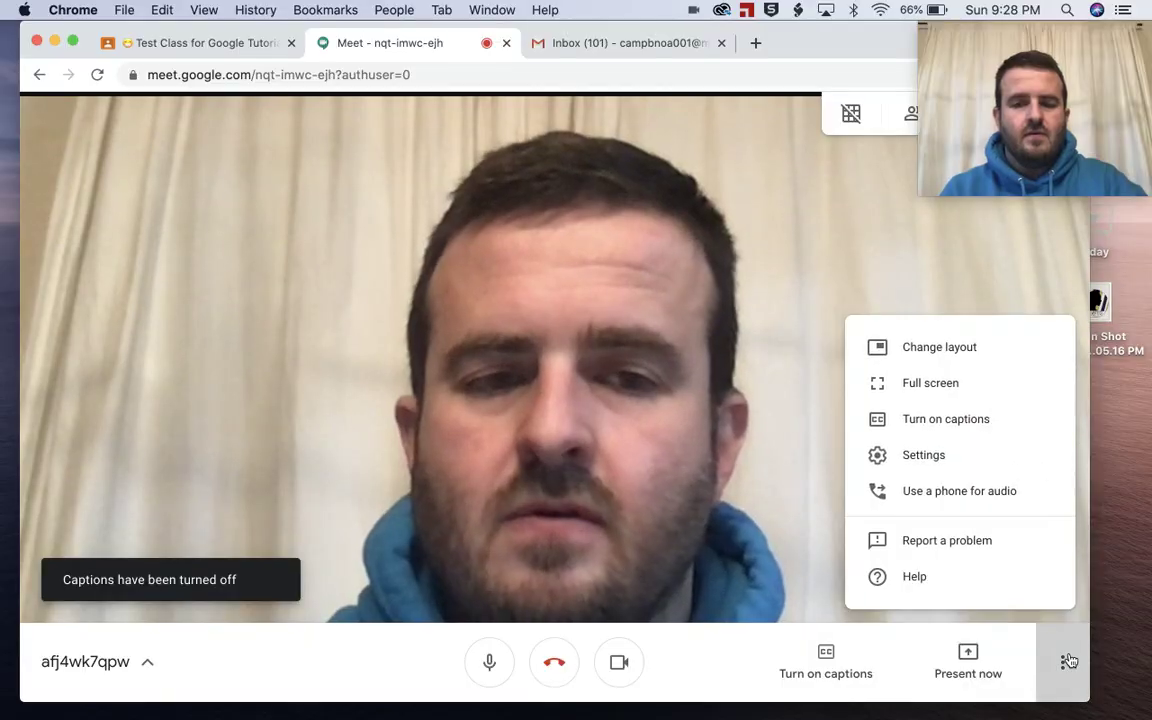
click(972, 381)
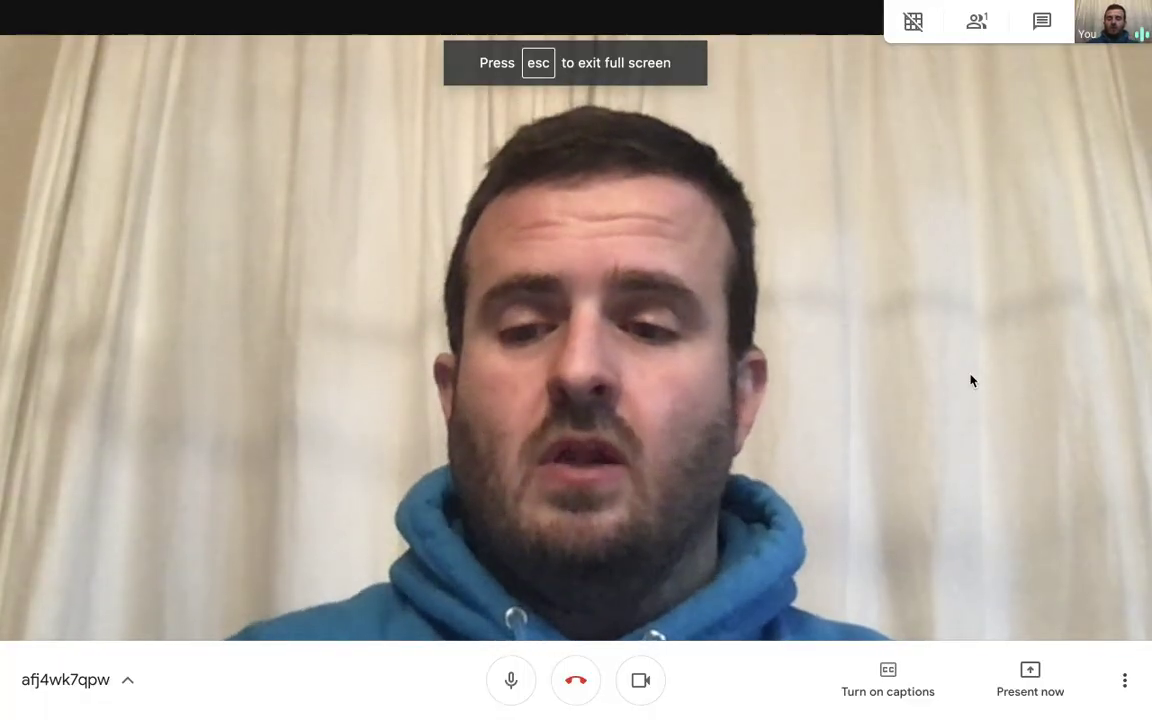
key(Escape)
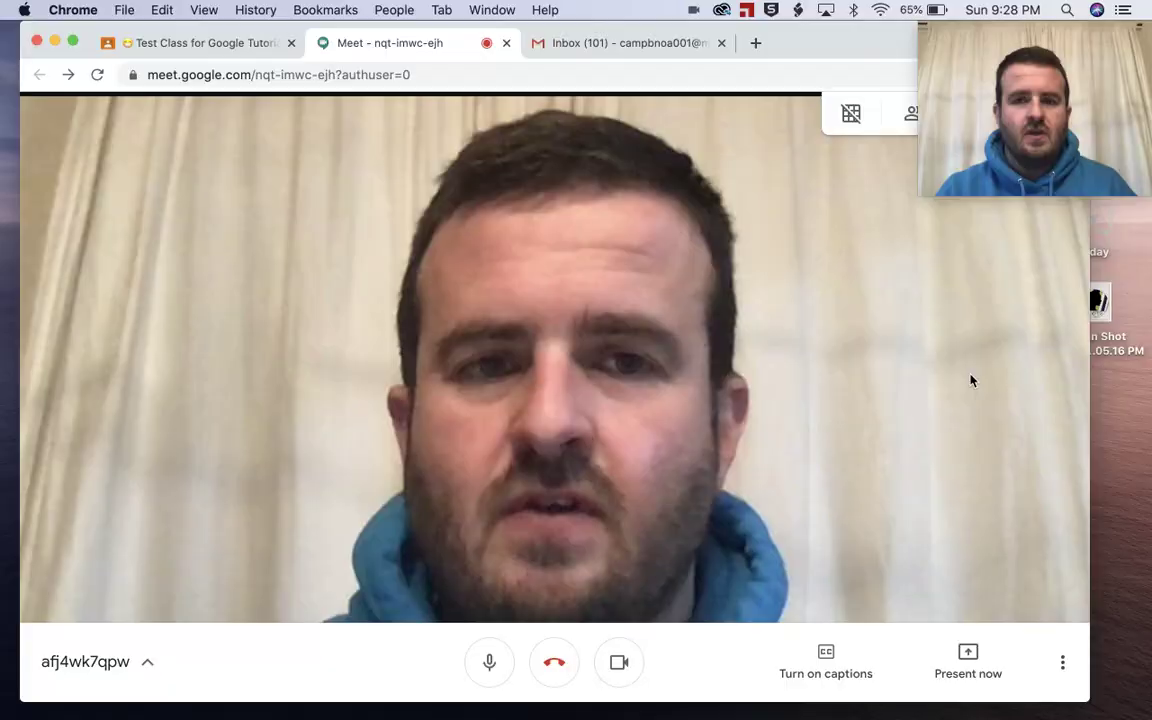
Step: Switch to the desktop space showing the Chrome New Tab window
key(ctrl+Right)
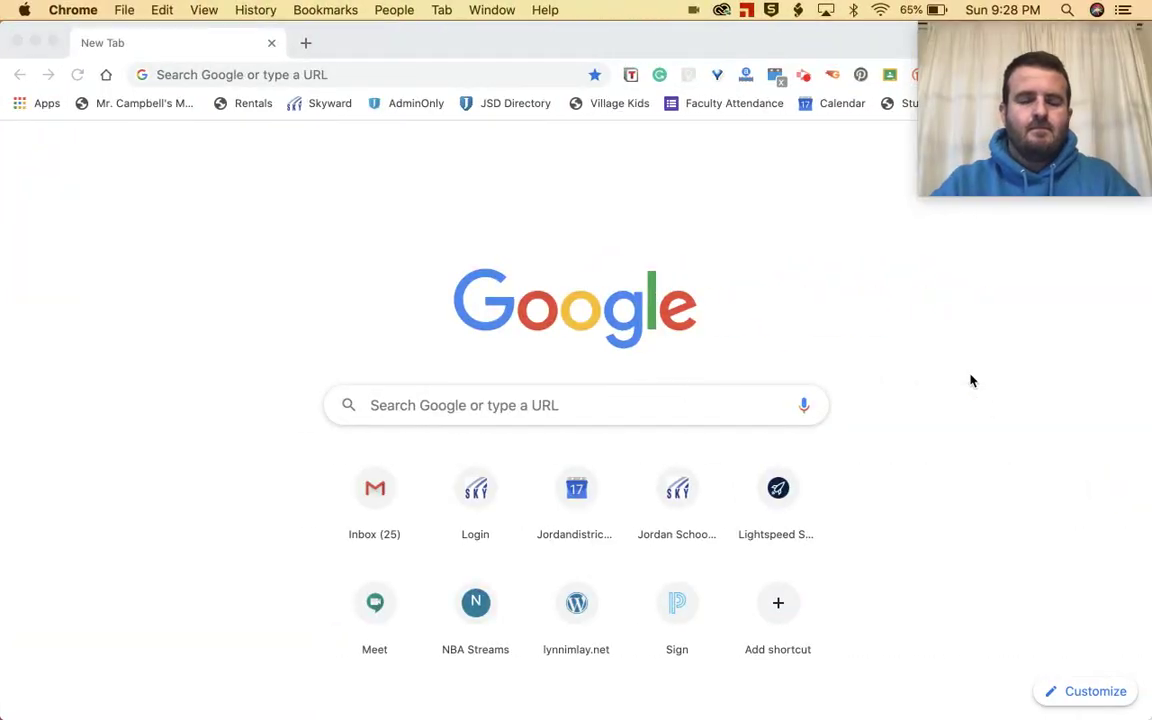